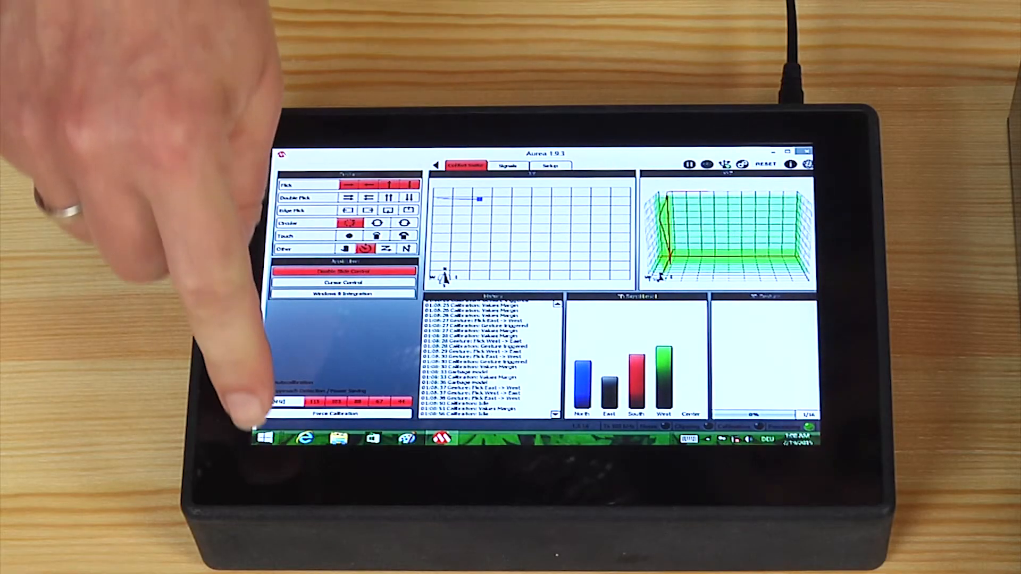
Launch the photo slideshow from Start and flick through to the woven bamboo picture
click(265, 438)
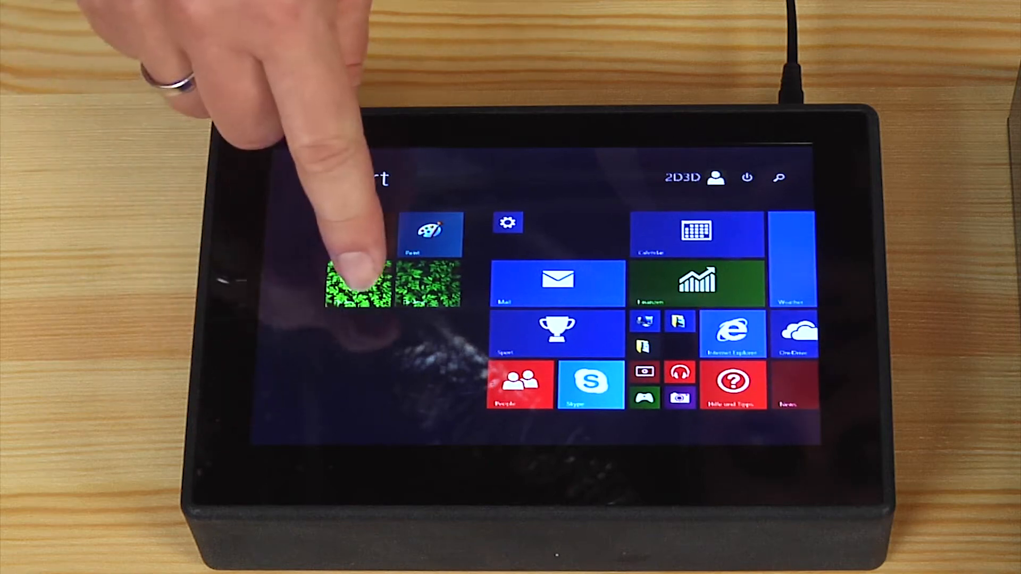
click(362, 284)
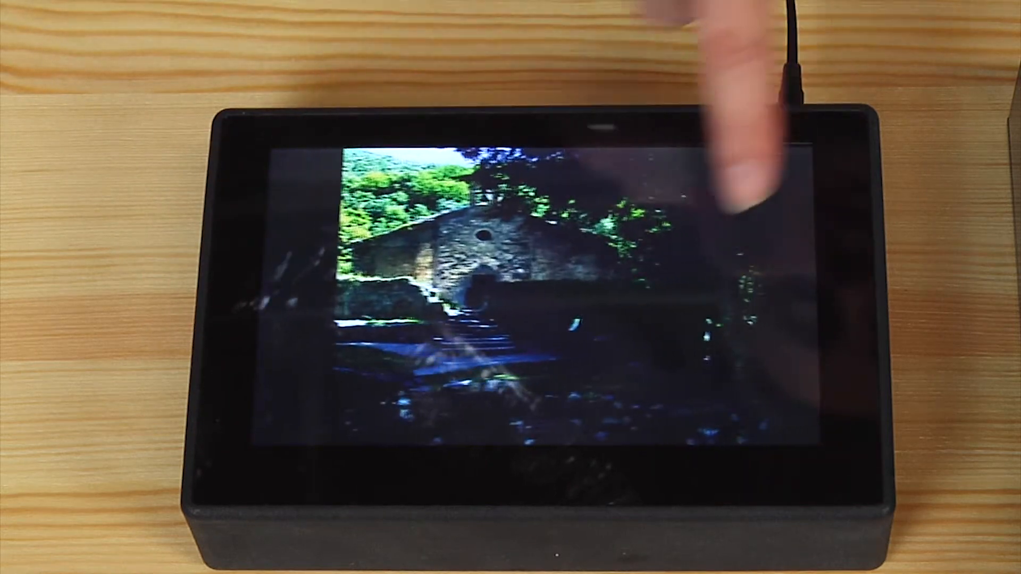
drag(719, 199, 199, 200)
drag(718, 199, 200, 199)
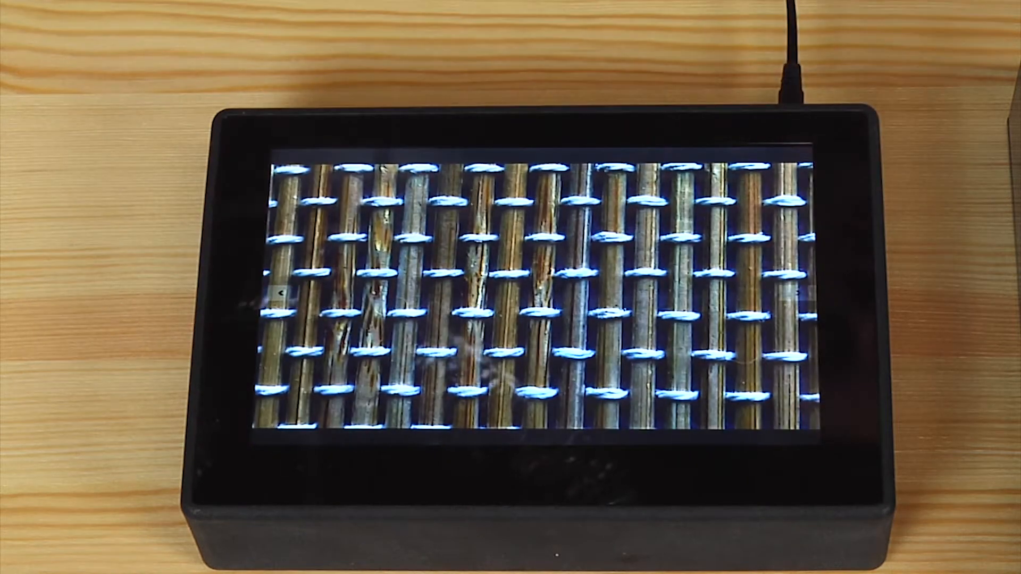
mouse_move(320, 287)
mouse_down()
mouse_move(718, 287)
mouse_move(319, 287)
mouse_up()
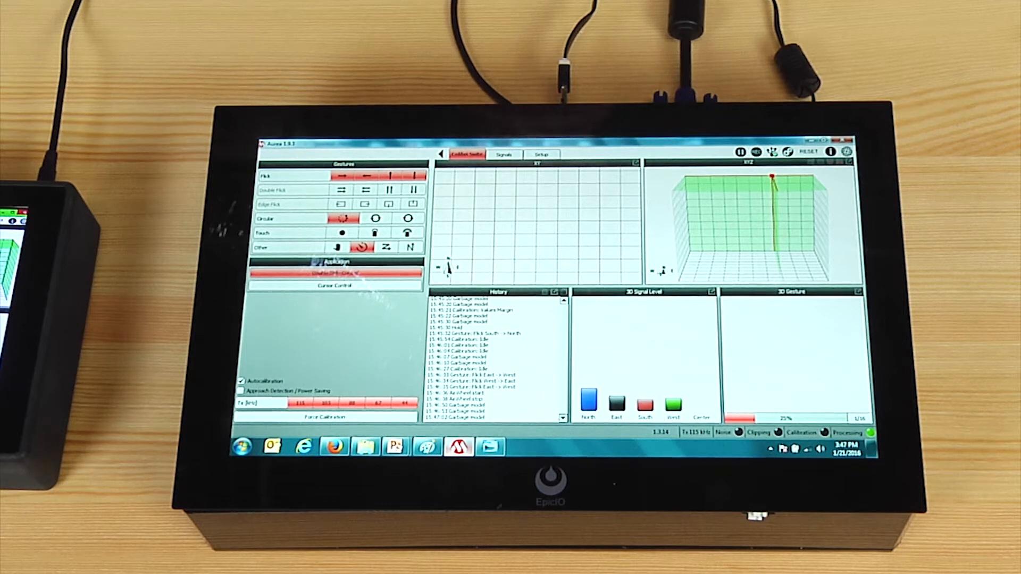
Draw wavy freehand lines on the blank Paint canvas, then bring back the Aurea monitor
click(335, 445)
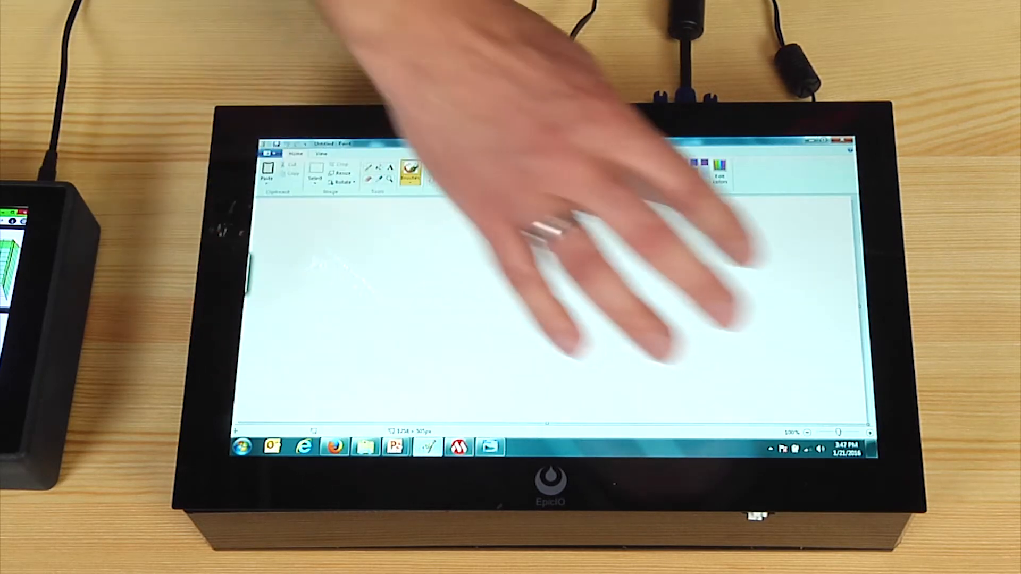
drag(822, 255, 304, 319)
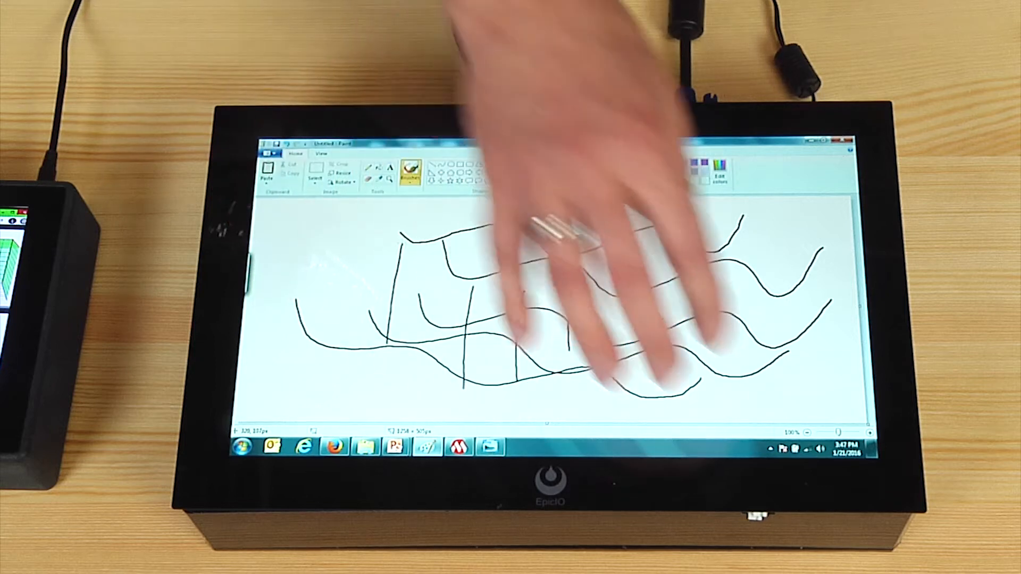
click(458, 445)
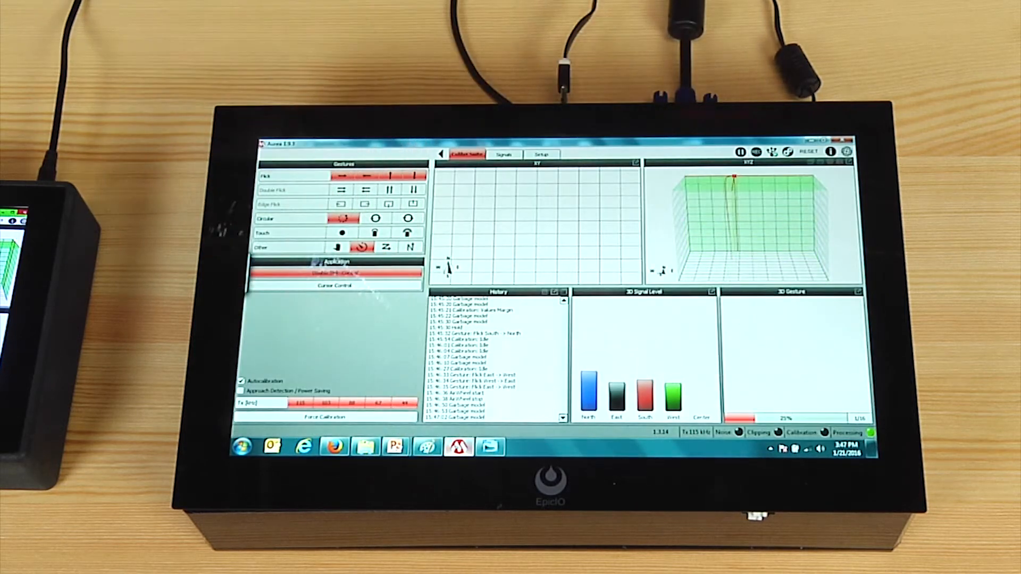